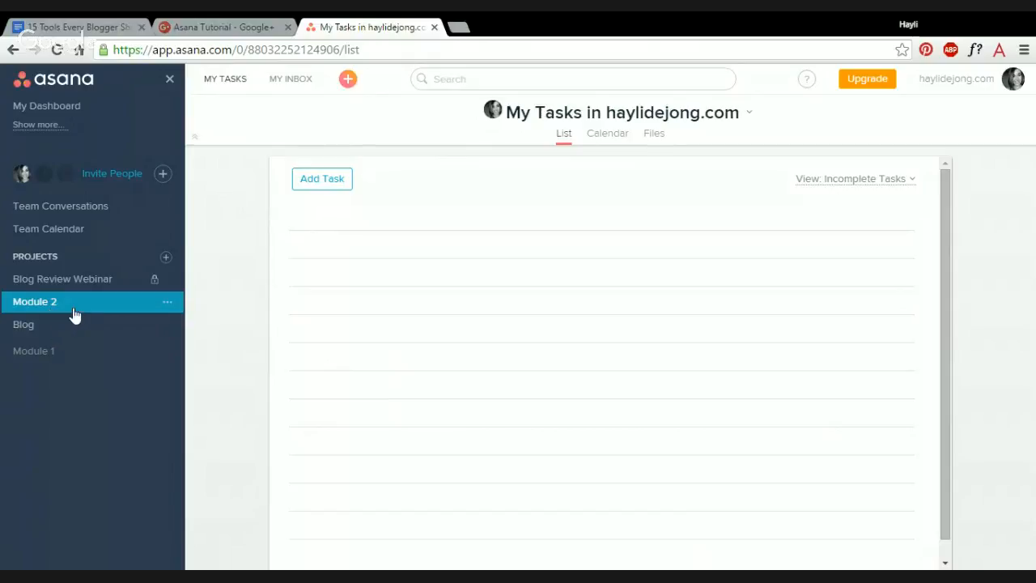
Show all tasks in the Module 1 project and open the details of the "Video: Picking a niche" task
left_click(49, 353)
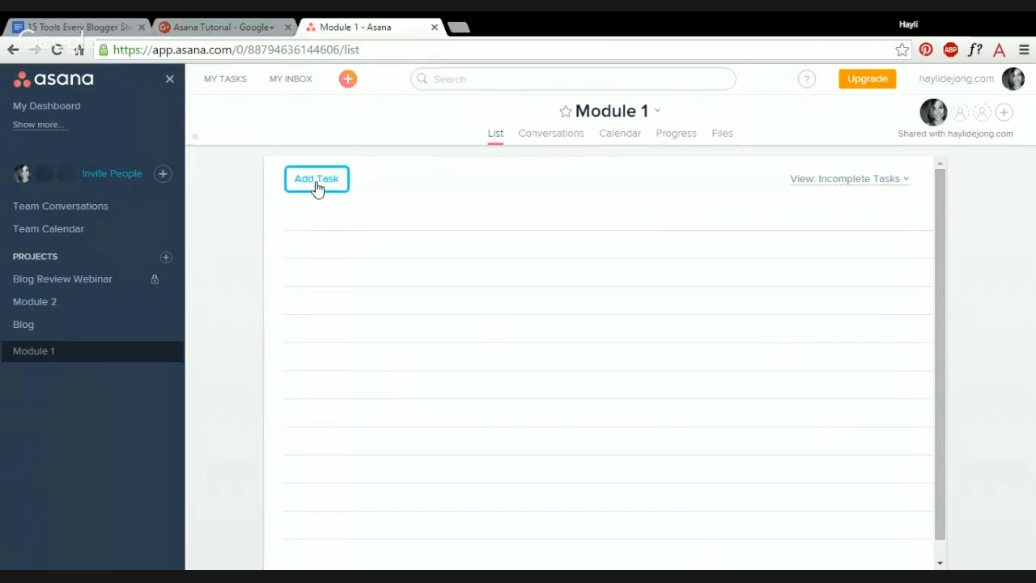
left_click(819, 180)
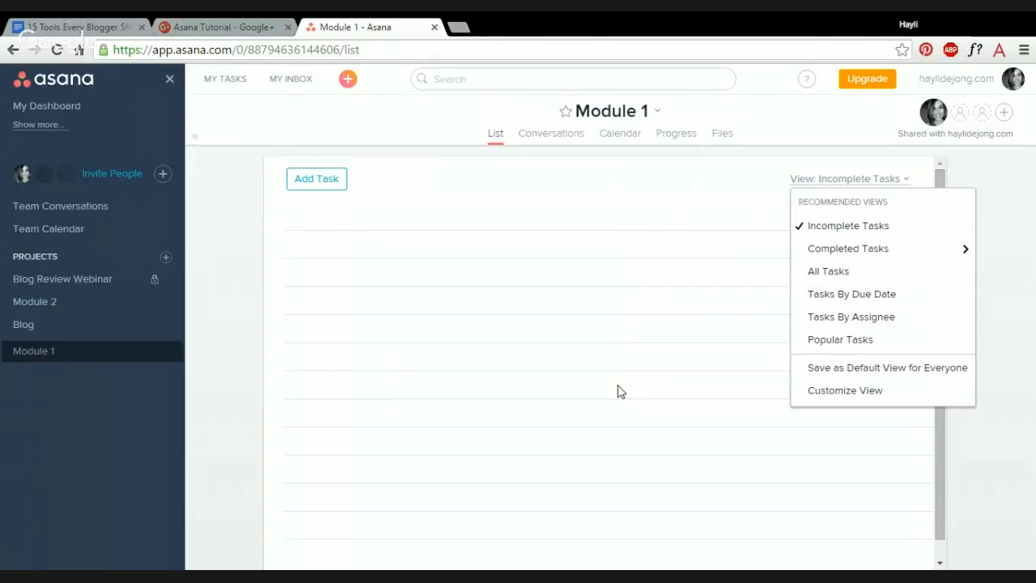
left_click(850, 280)
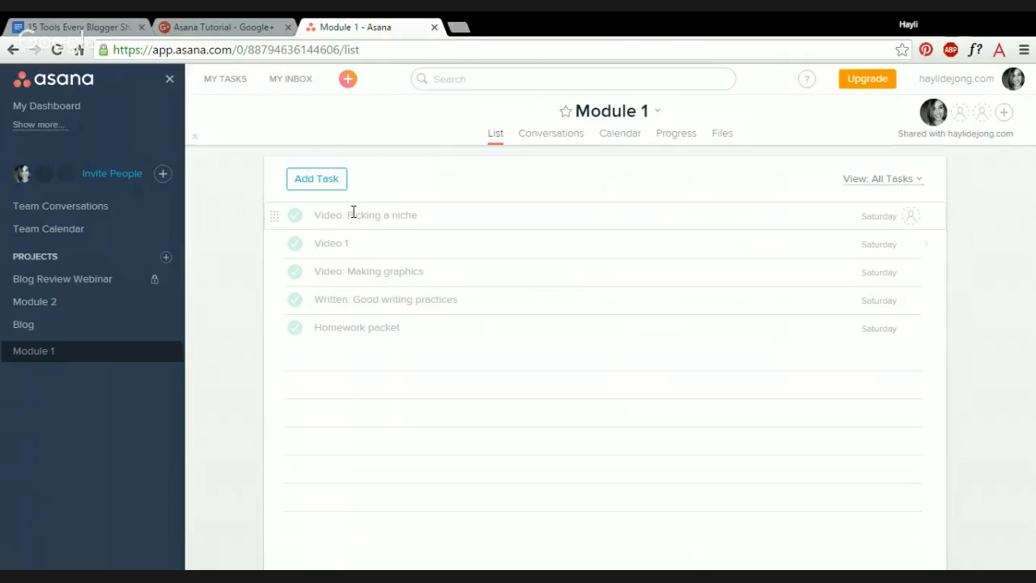
left_click(276, 220)
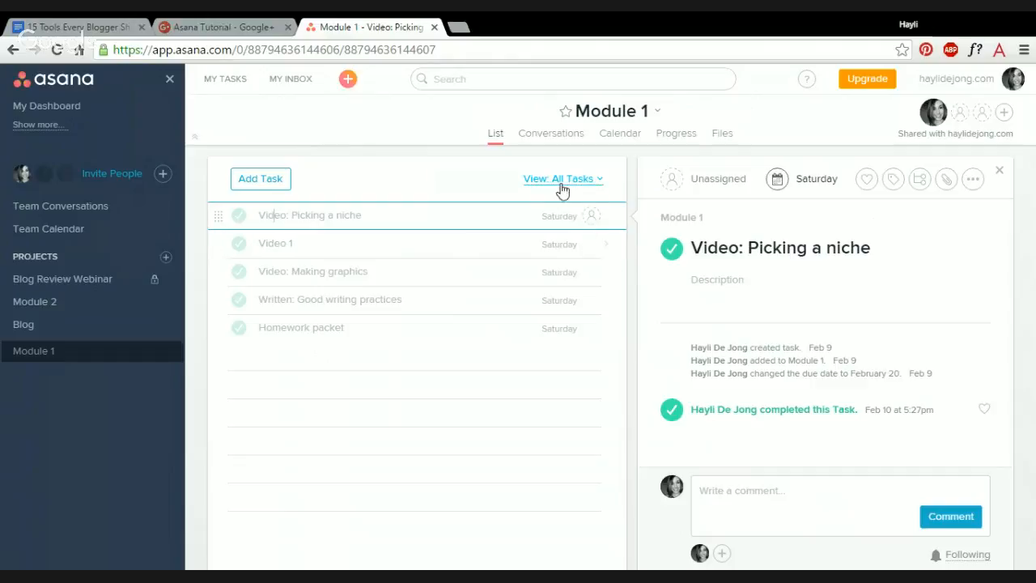
Add a task named "Create video" at the start of the Module 2 project's task list
left_click(64, 312)
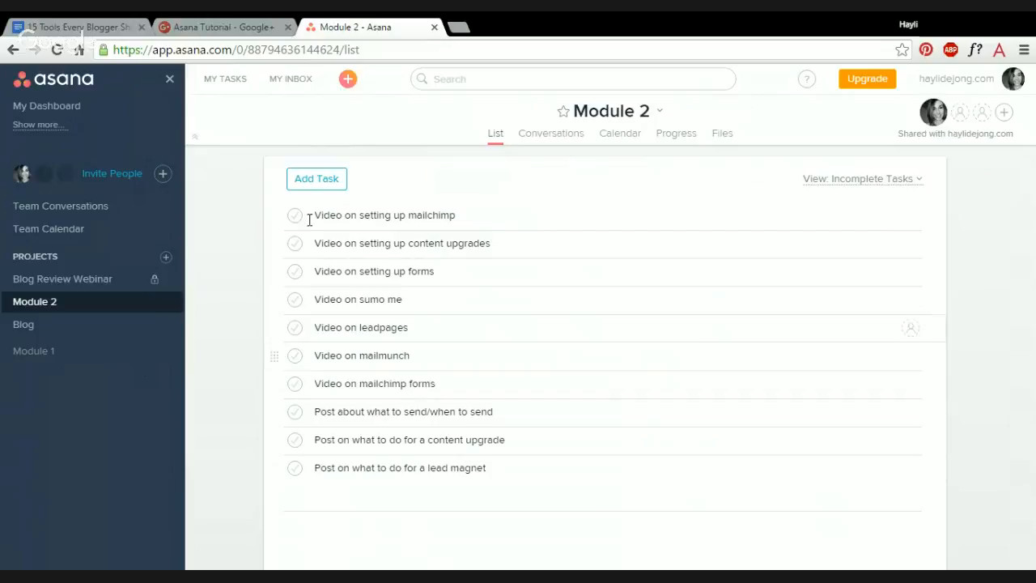
mouse_move(315, 196)
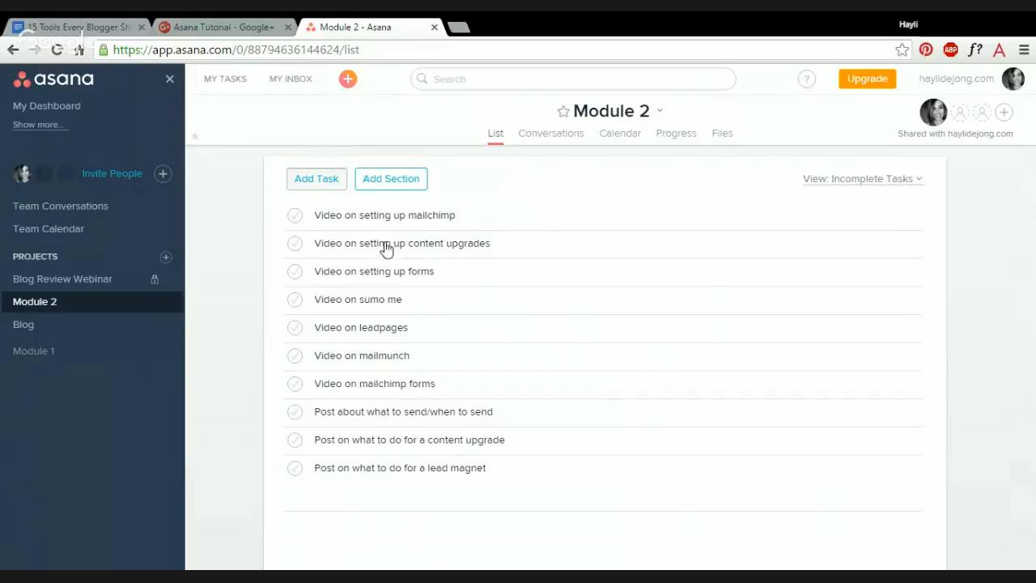
left_click(401, 186)
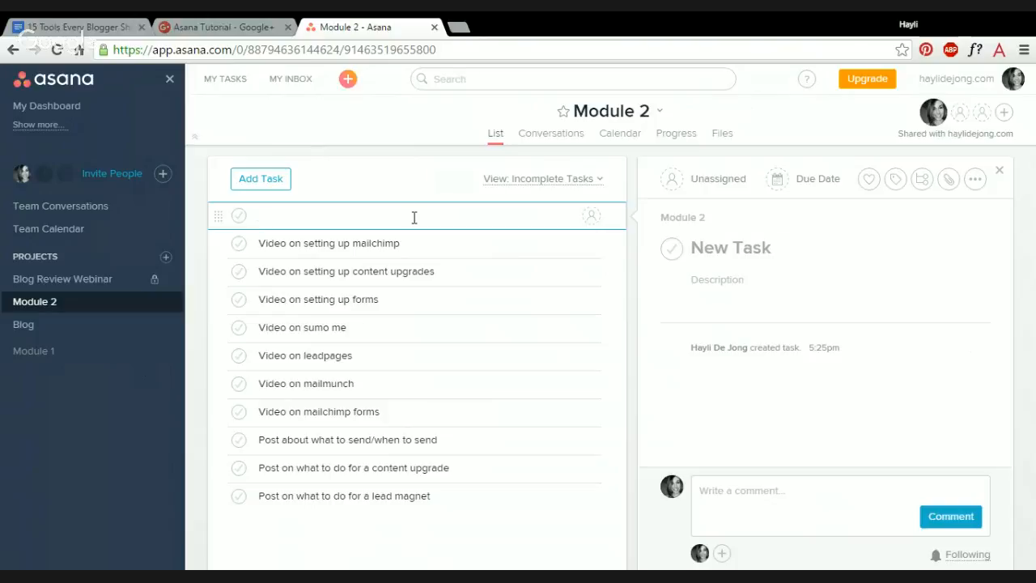
type("Create video")
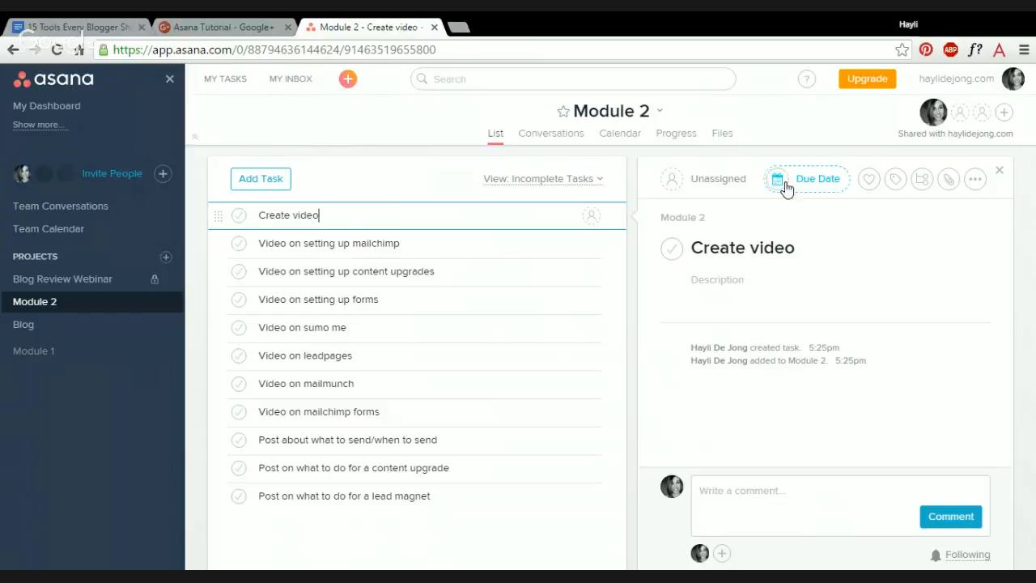
Assign the "Create video" task to the account owner and set its due date to February 18, 2016
left_click(717, 182)
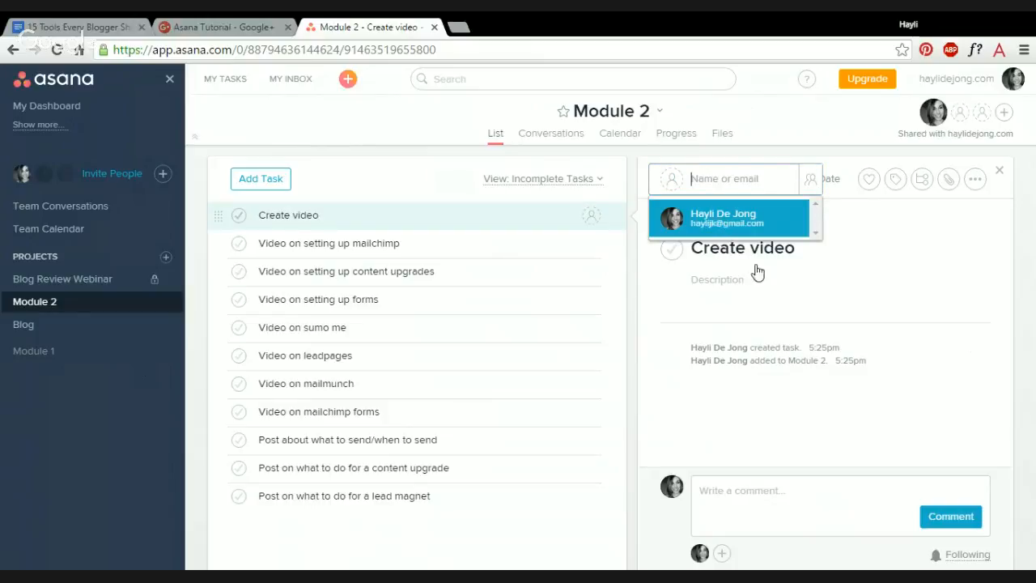
key("Return")
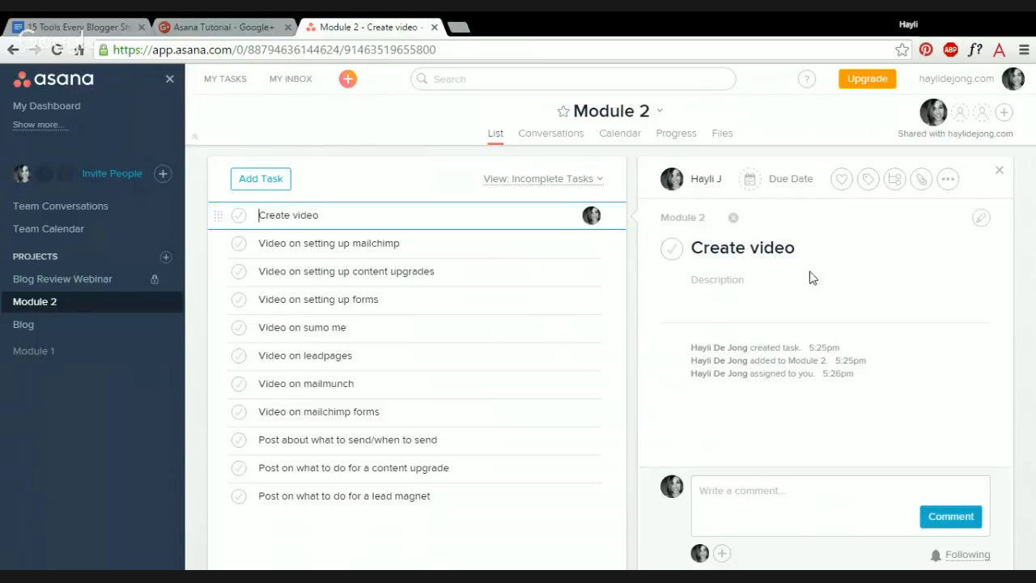
left_click(765, 180)
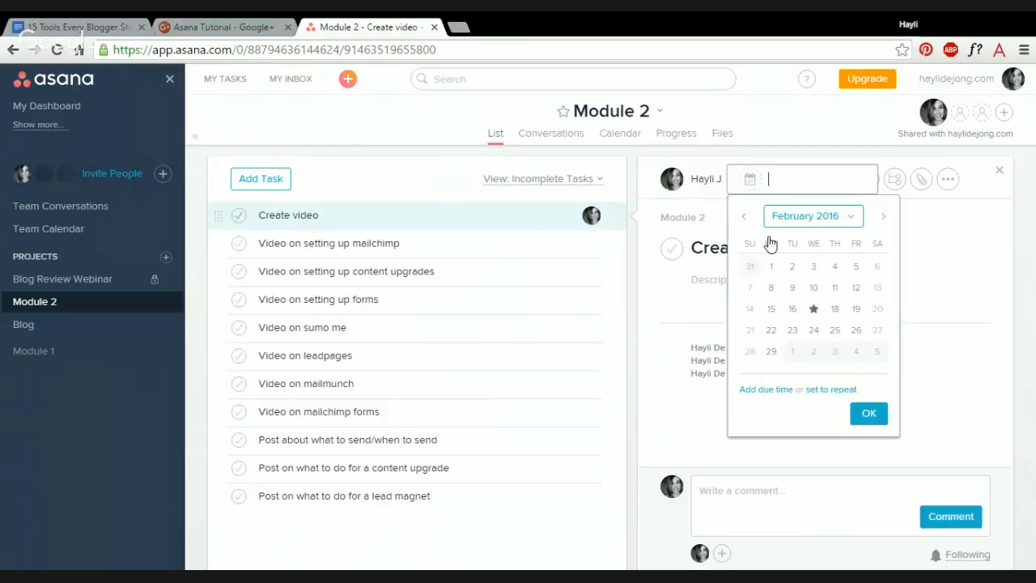
left_click(837, 316)
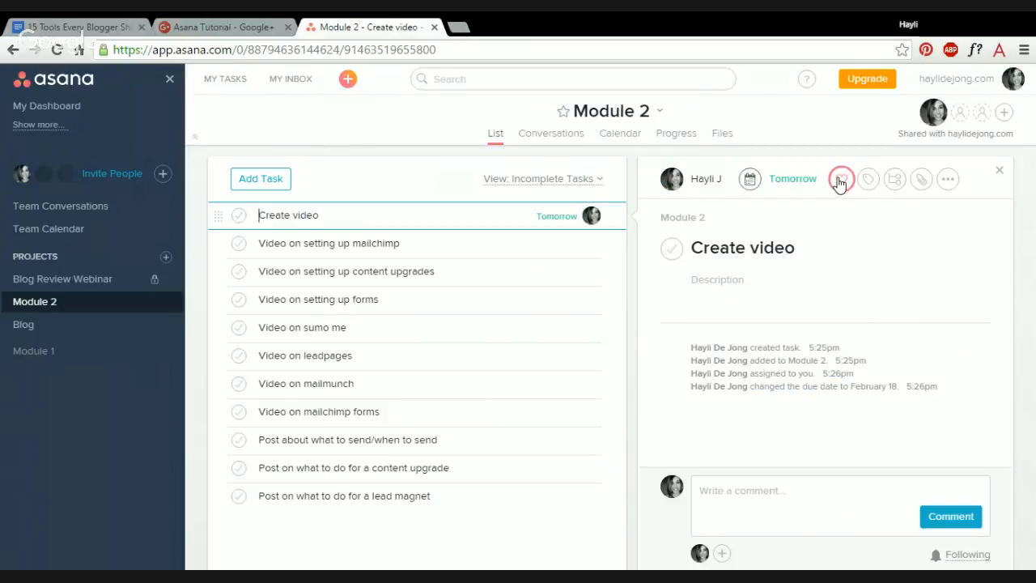
Add the subtask "make a slideshow" and the description "video for course" to the "Create video" task
left_click(896, 182)
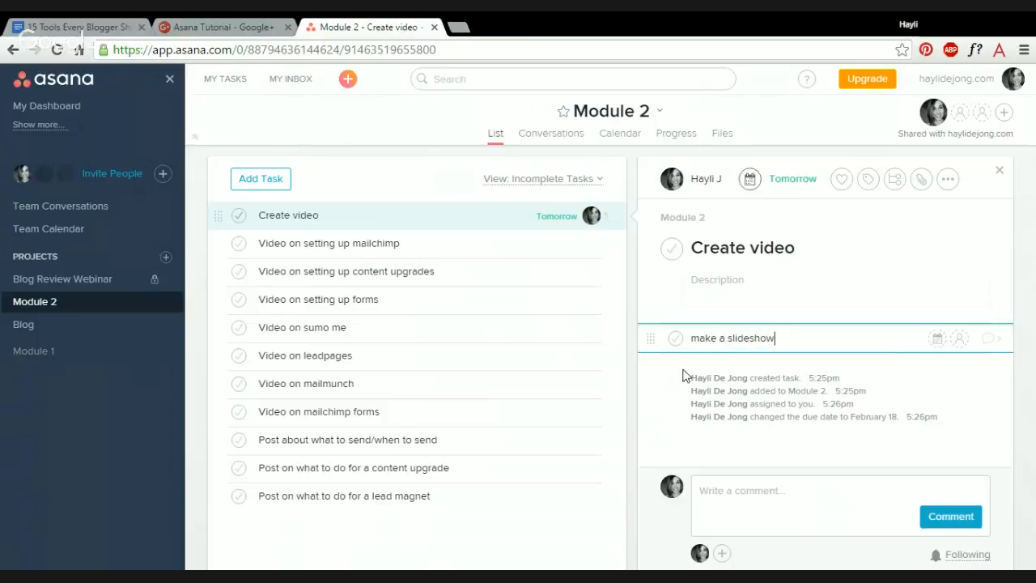
left_click(787, 281)
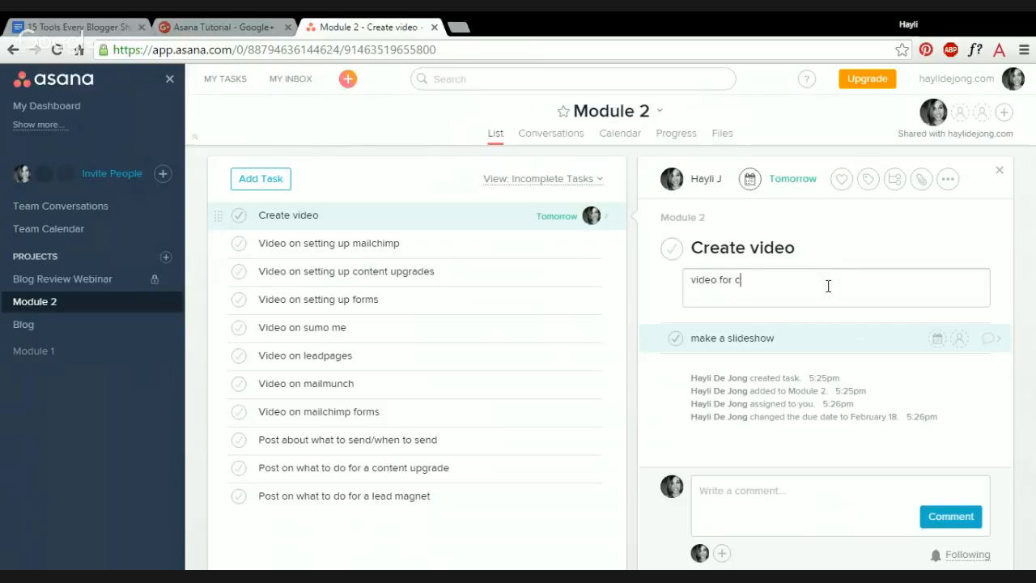
type("ourse")
Delete the "Create video" task from the Module 2 project
triple_click(793, 235)
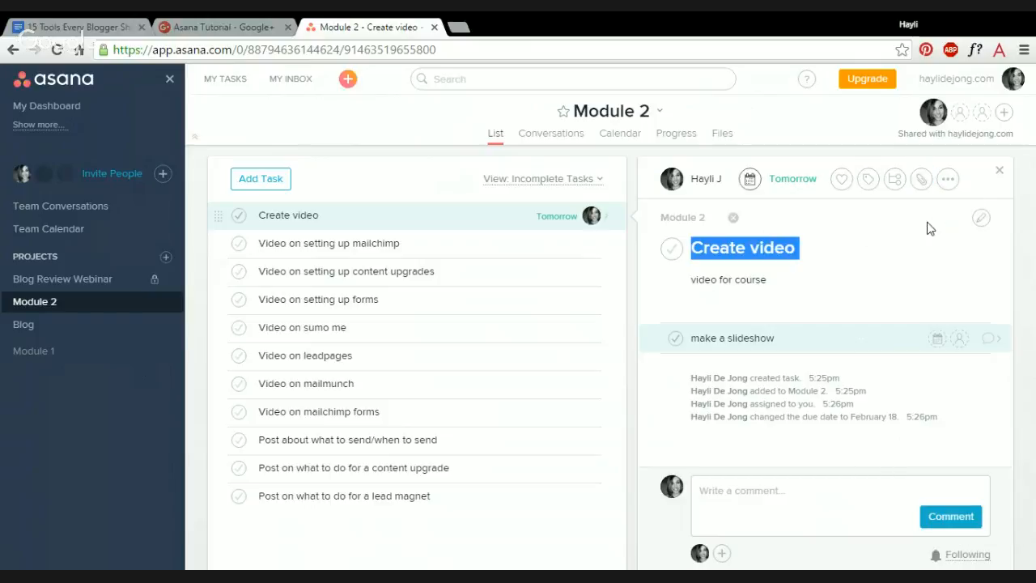
left_click(950, 180)
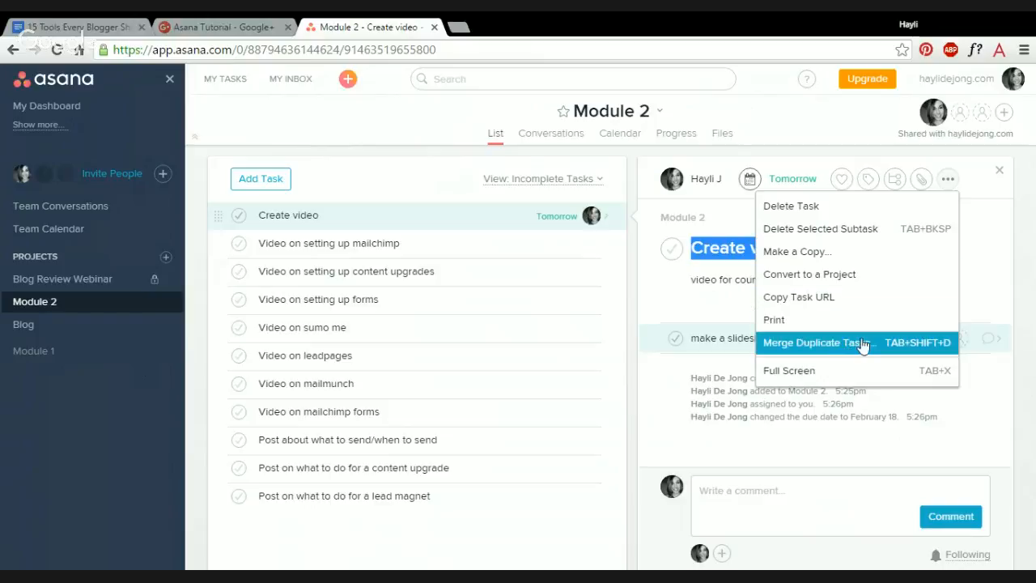
left_click(823, 208)
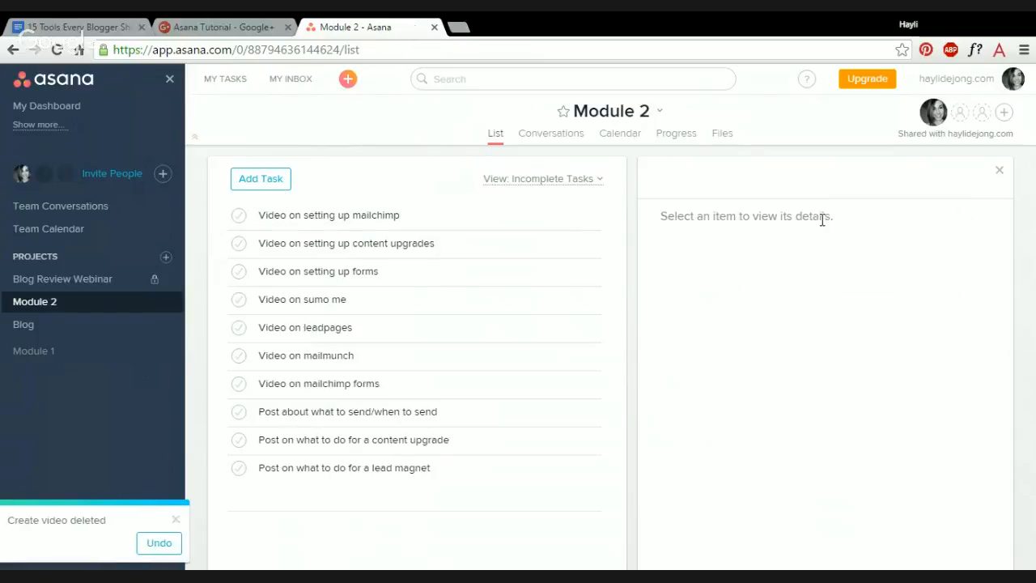
View the Module 2 project's conversations and its calendar
left_click(557, 146)
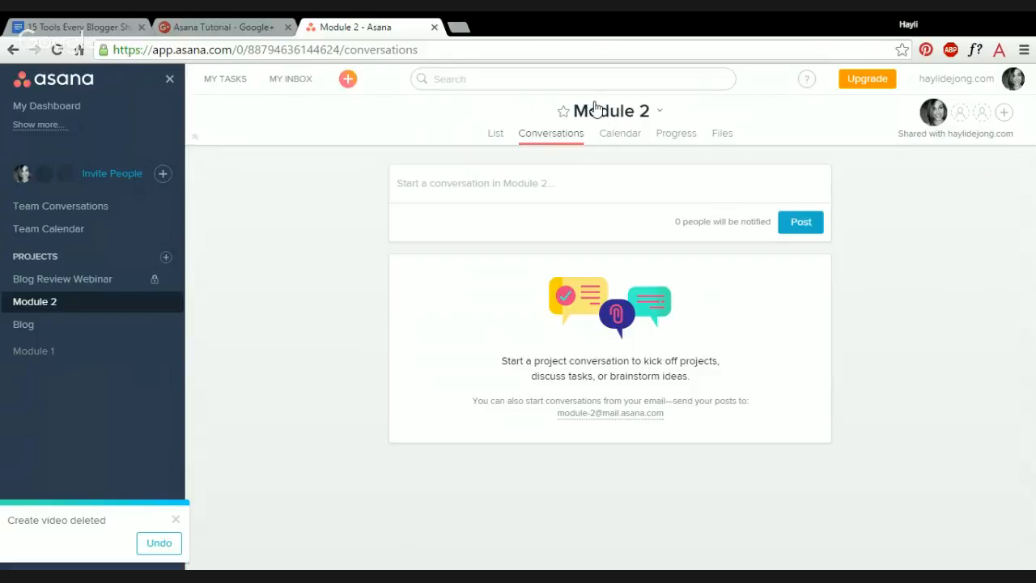
left_click(618, 139)
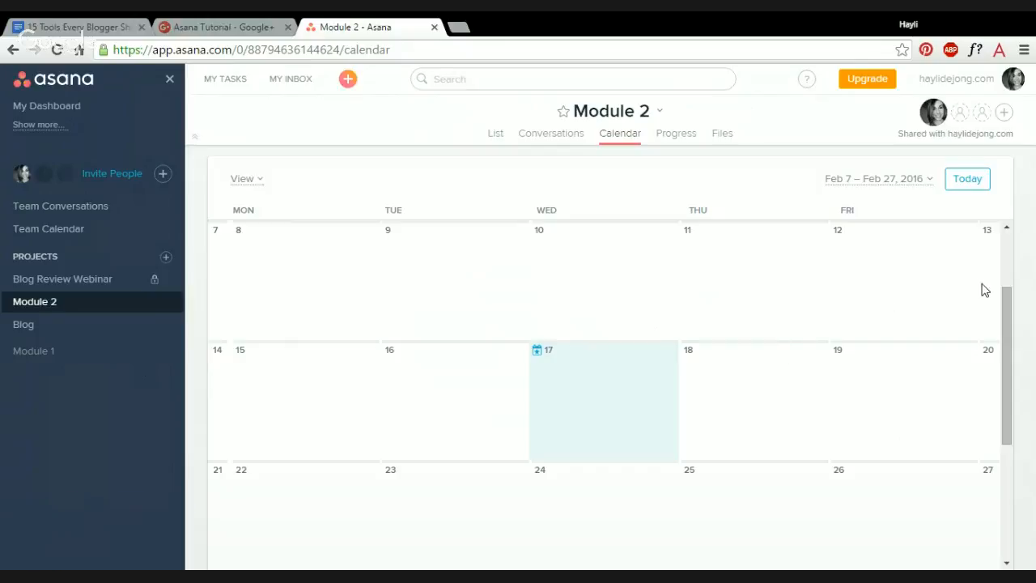
Review the Blog Review Webinar project's calendar, and its status and progress chart
left_click(81, 279)
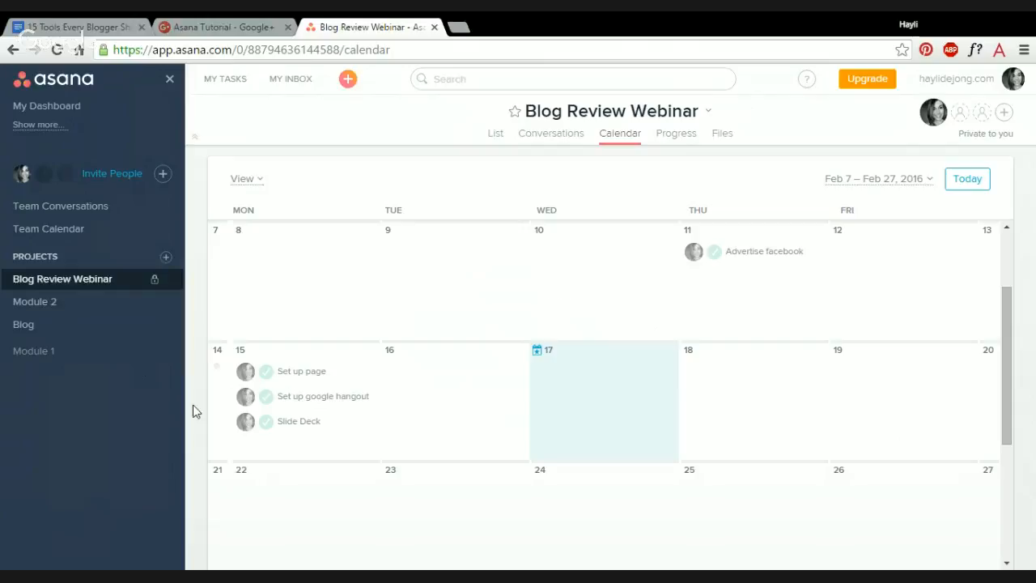
left_click(671, 143)
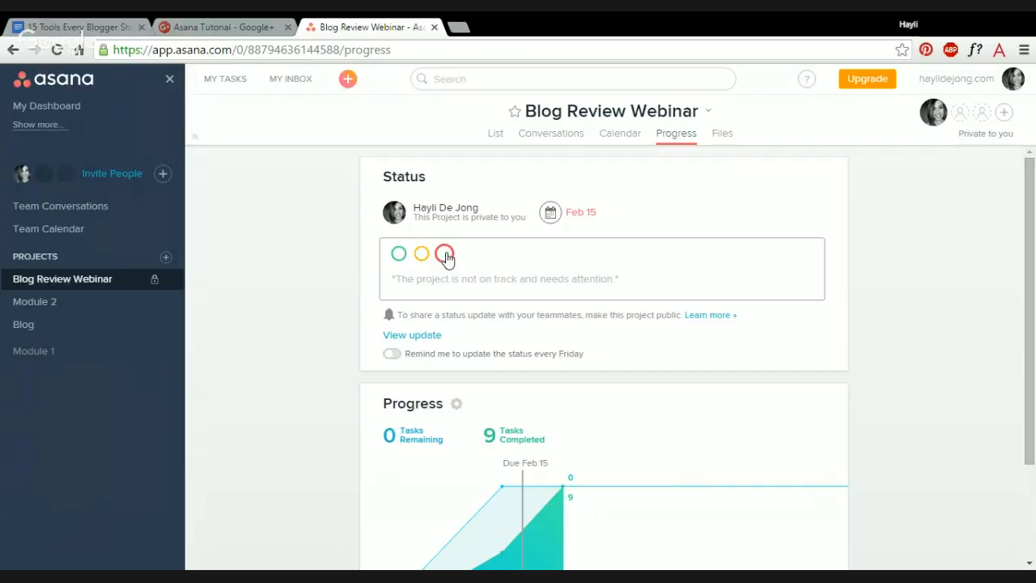
scroll(1033, 281, "down", 2)
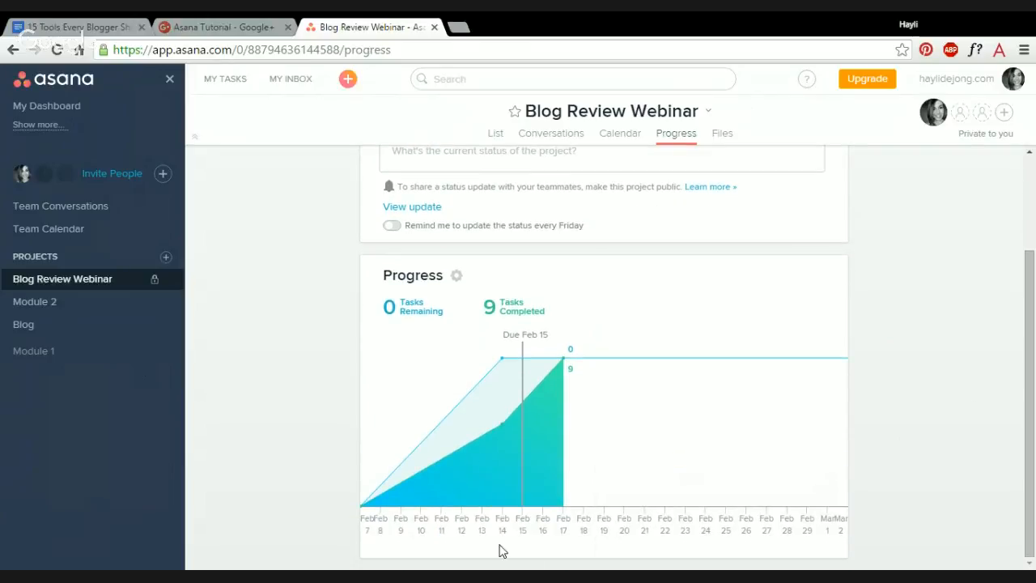
mouse_move(426, 494)
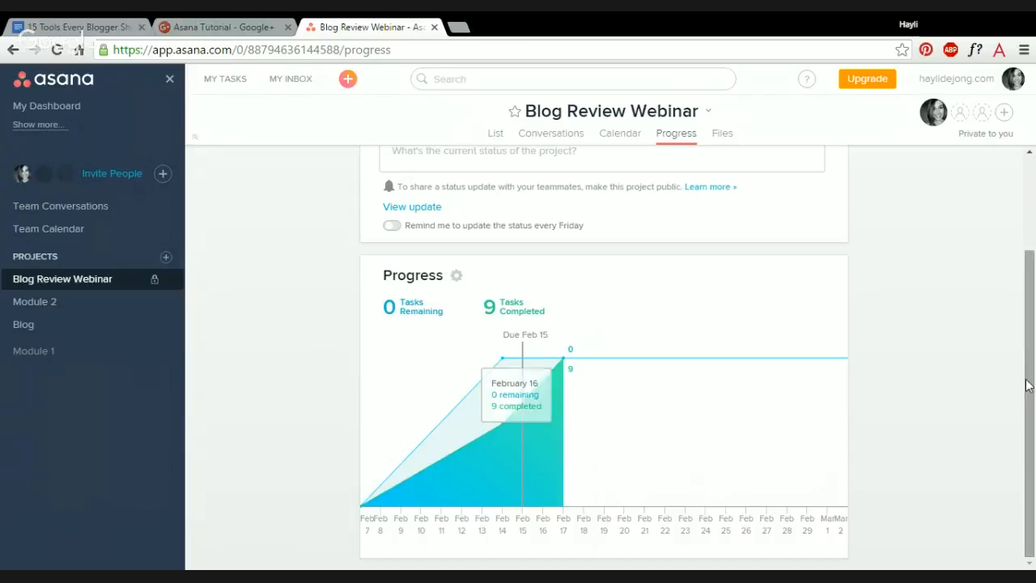
left_click_drag(1031, 392, 1033, 268)
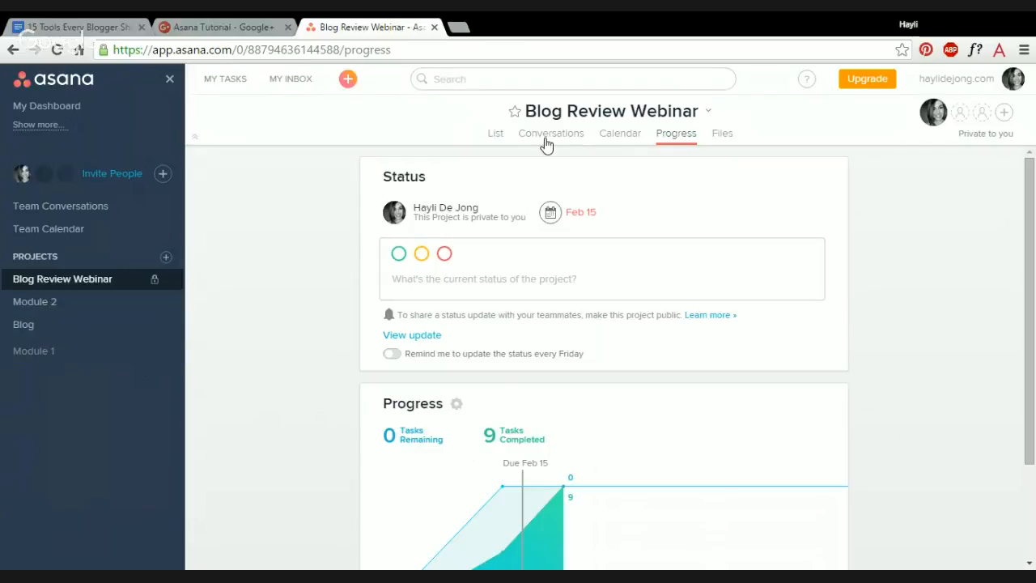
Add a section with the default name "New Section:" to the Blog Review Webinar task list and close its details
left_click(492, 136)
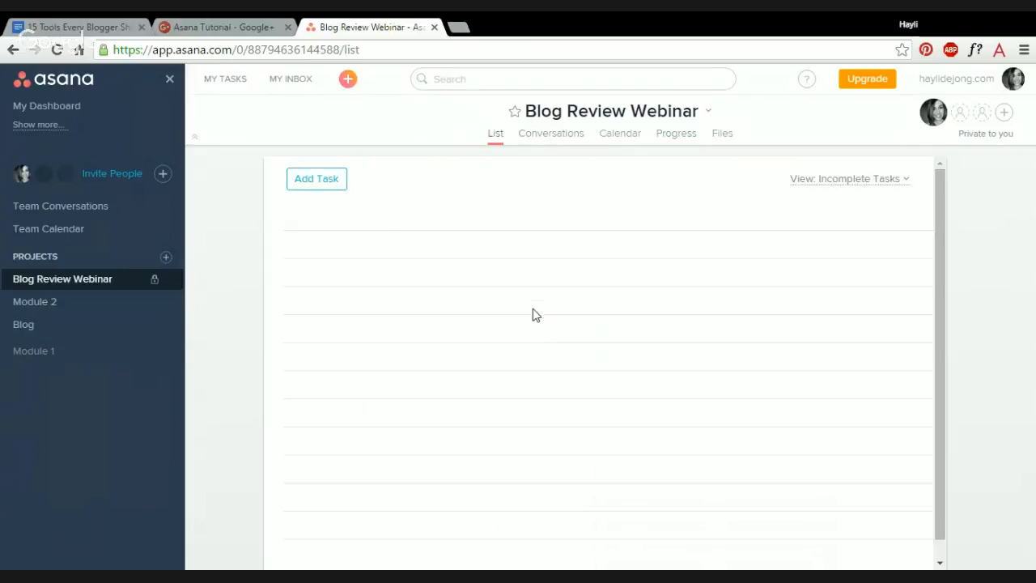
mouse_move(379, 189)
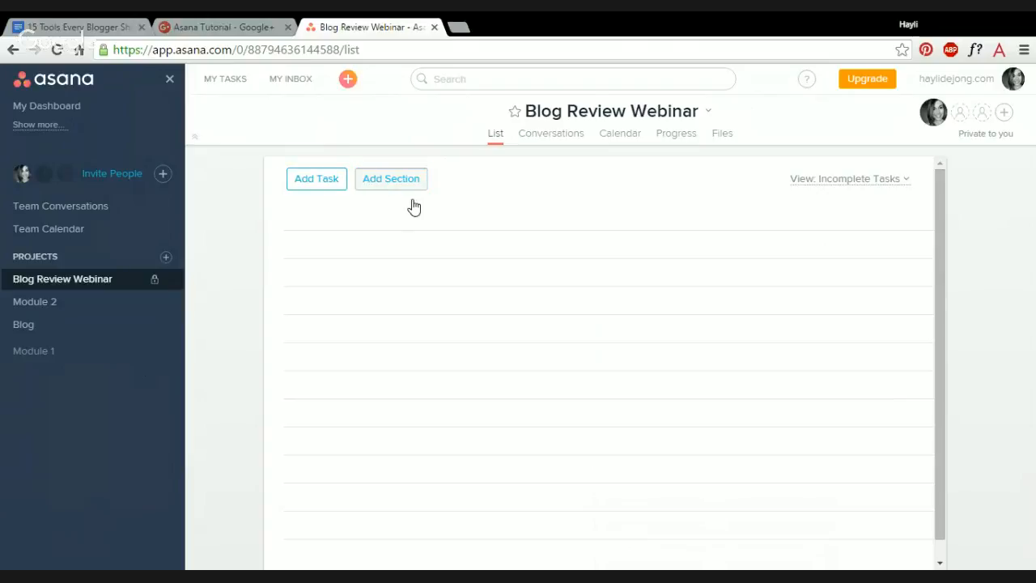
left_click(403, 185)
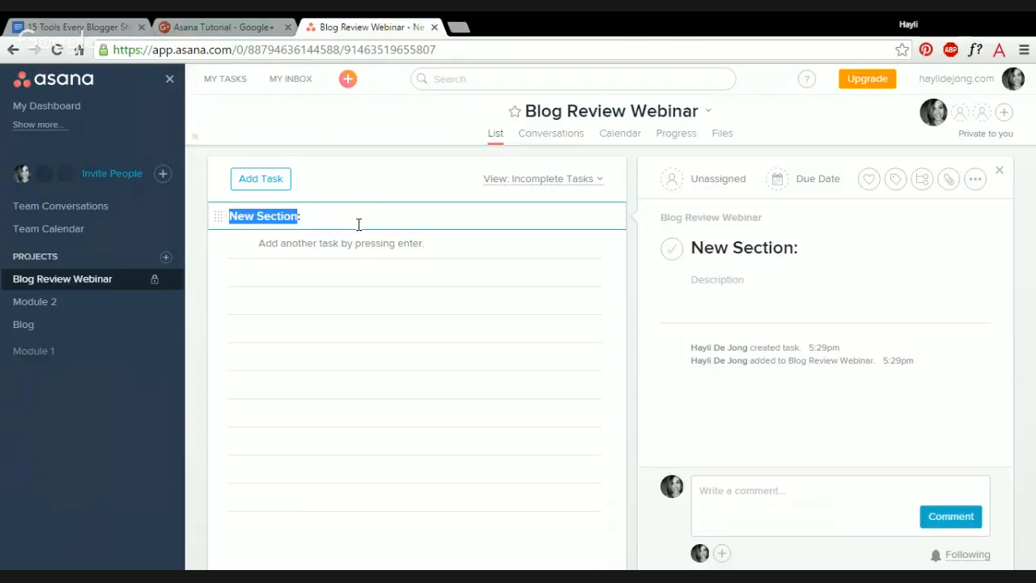
left_click(1001, 175)
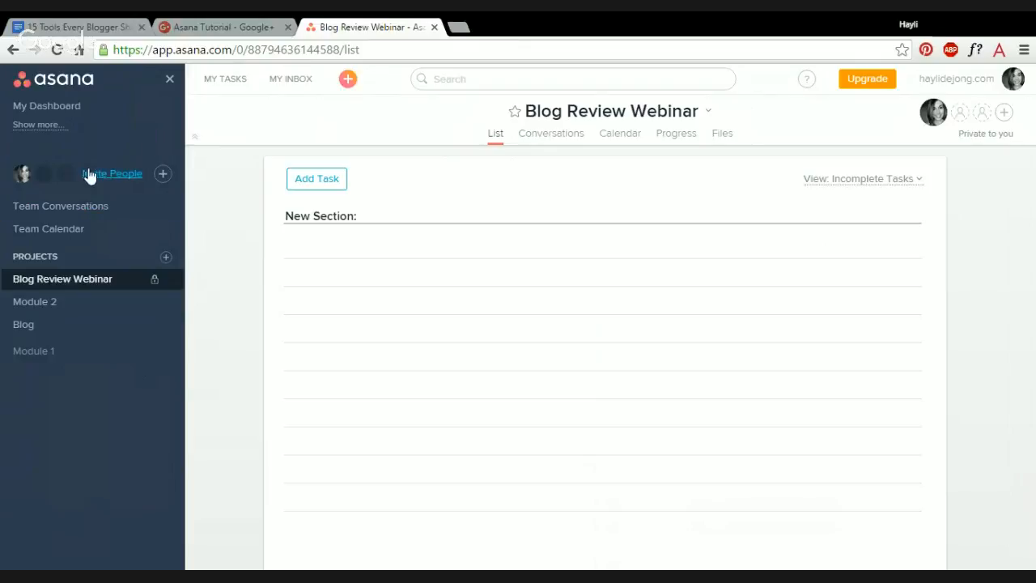
Look at the teammate invitation field and the account's workspace and settings options
left_click(123, 171)
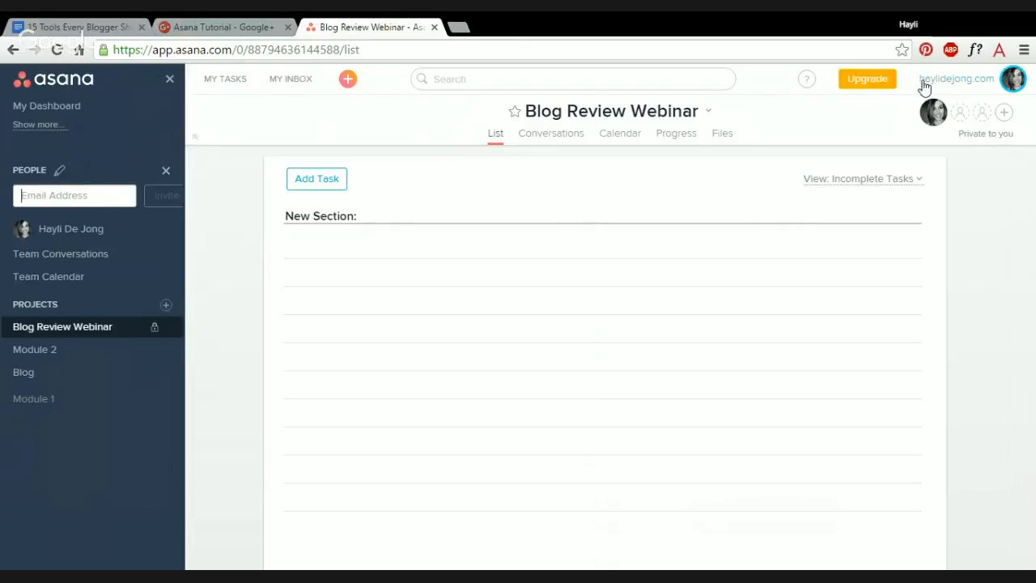
left_click(1008, 79)
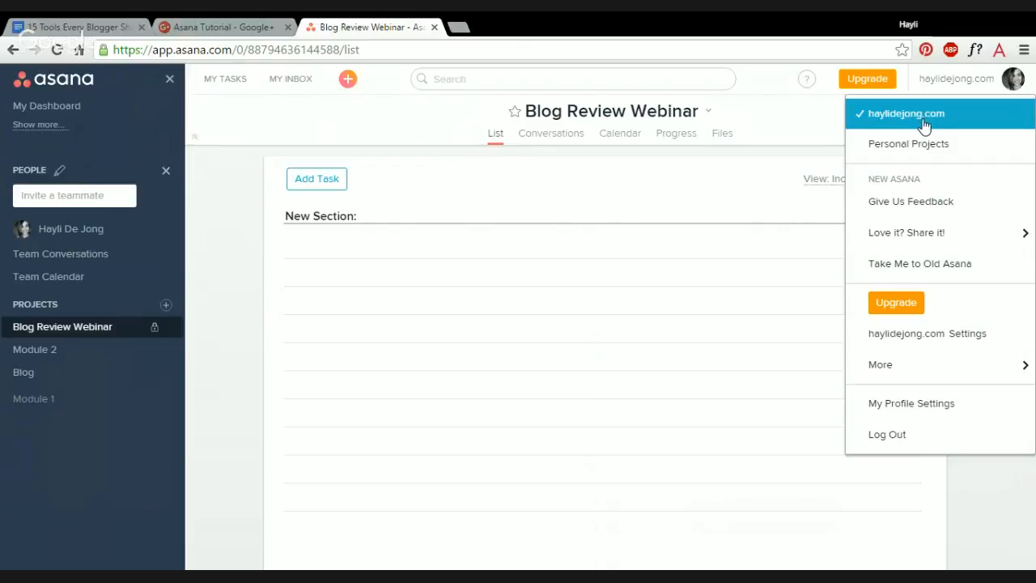
left_click(270, 131)
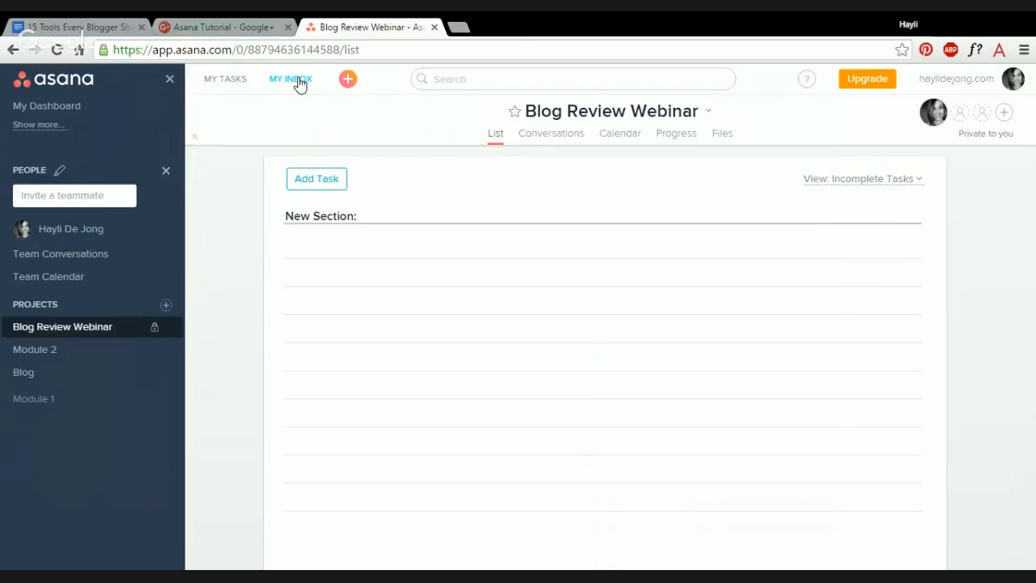
View the inbox notifications and the team's calendar and conversations
left_click(298, 80)
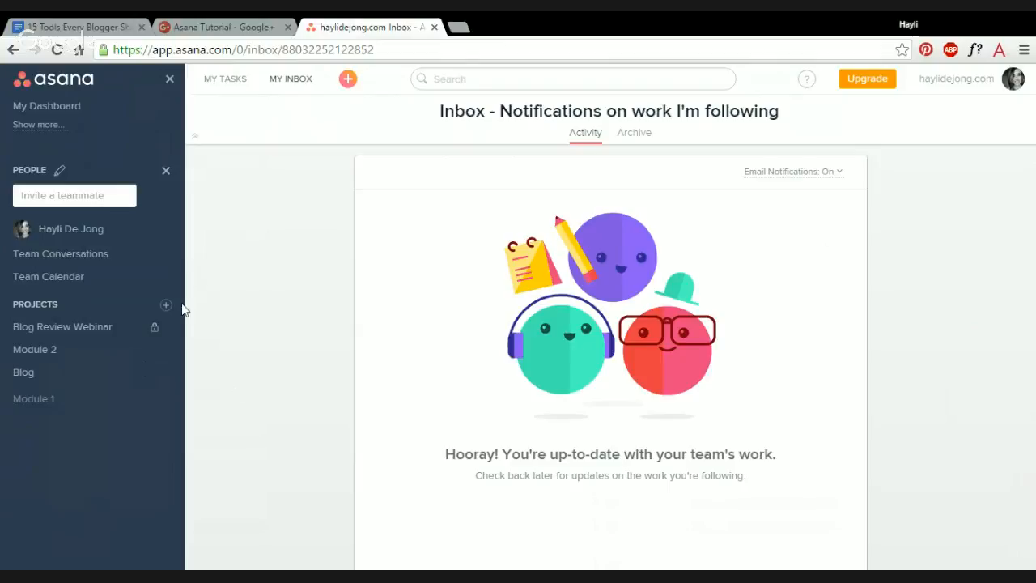
left_click(74, 284)
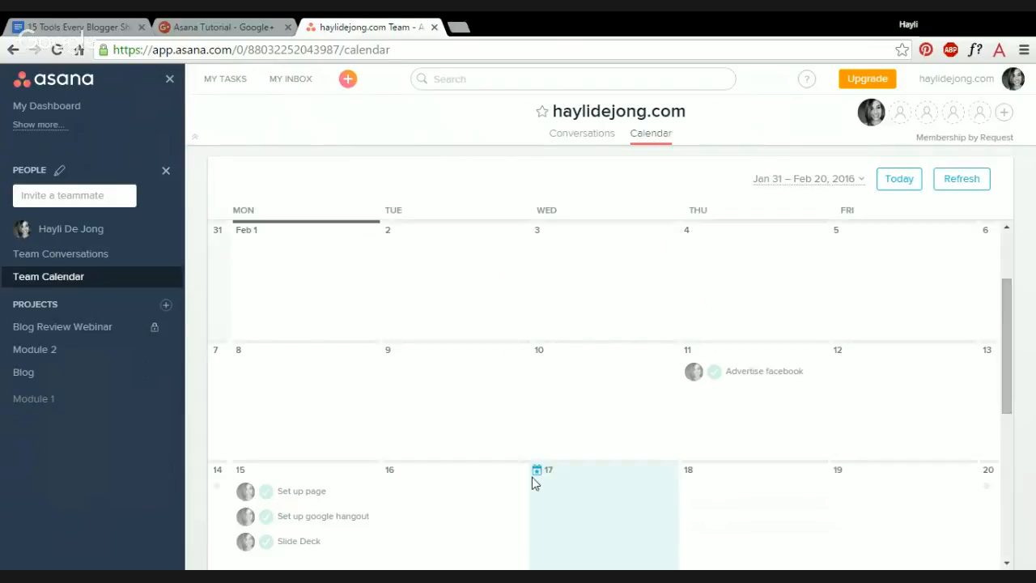
left_click(123, 257)
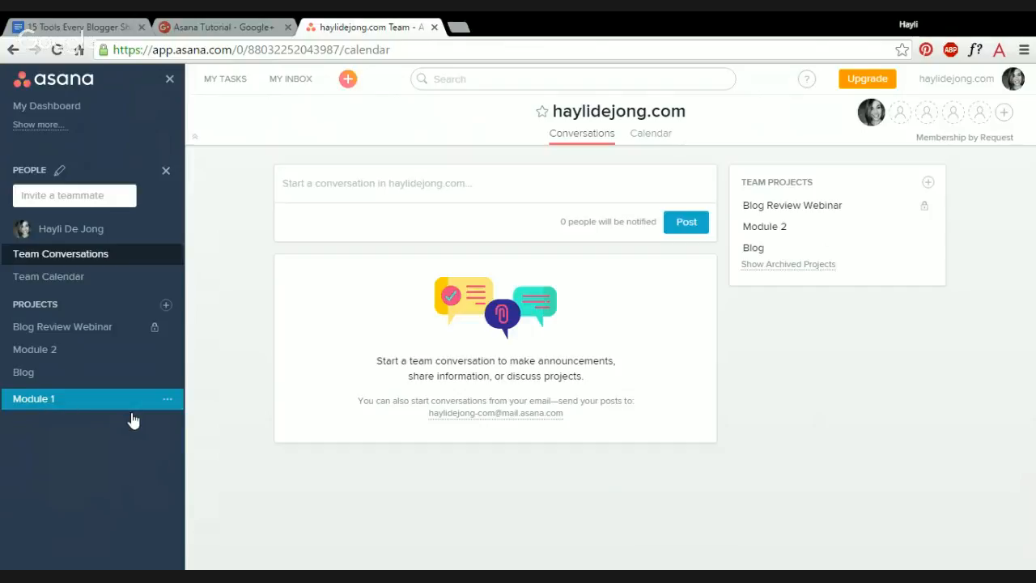
Check the Module 1 task list and switch the Blog Review Webinar task list to the All Tasks view
left_click(65, 400)
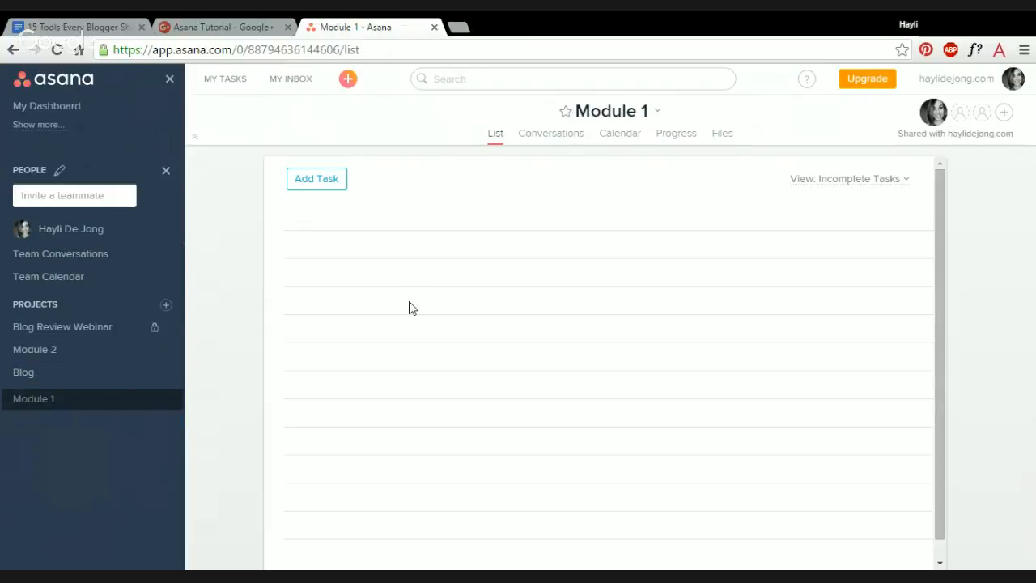
left_click(64, 334)
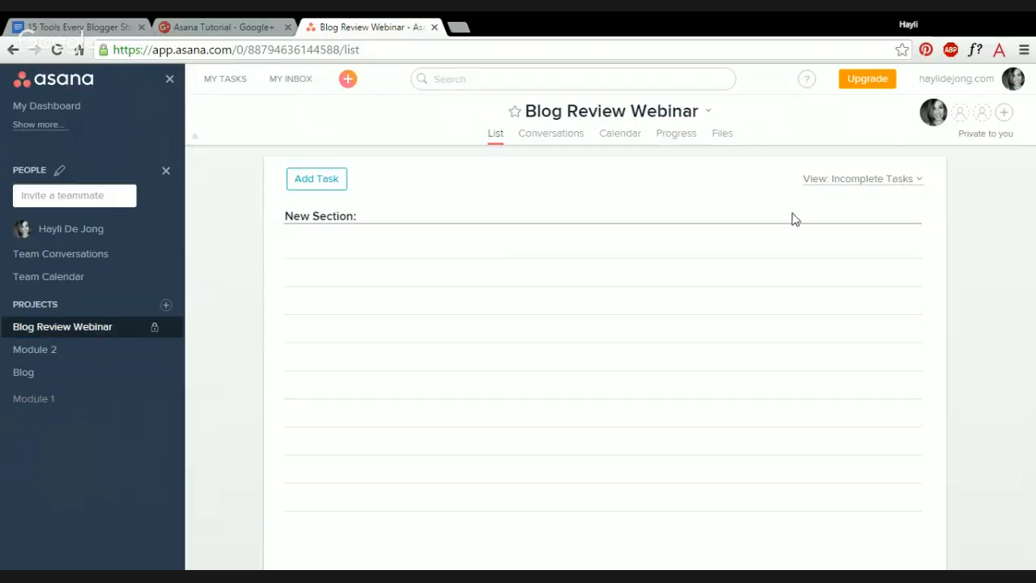
left_click(866, 180)
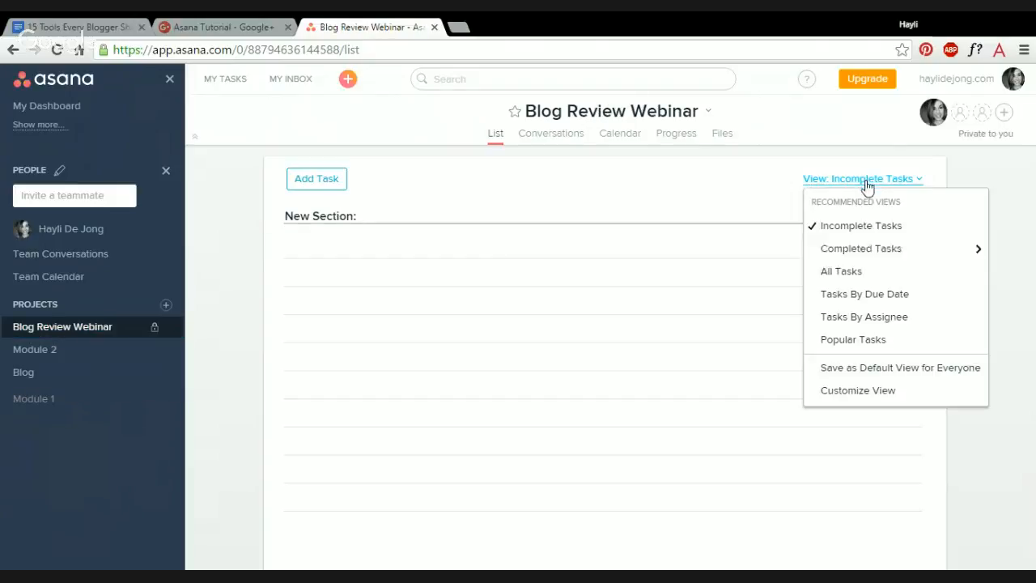
left_click(869, 272)
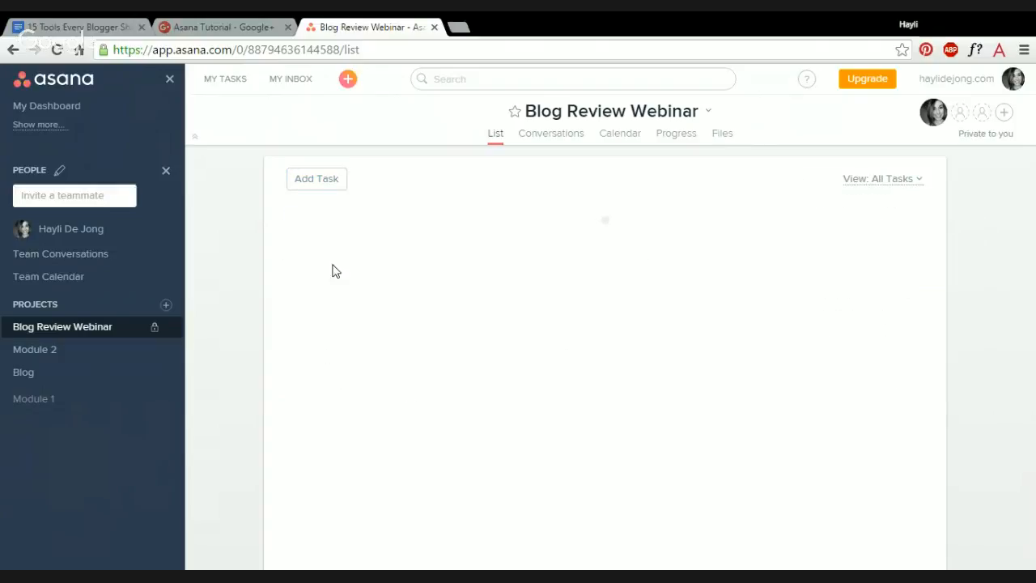